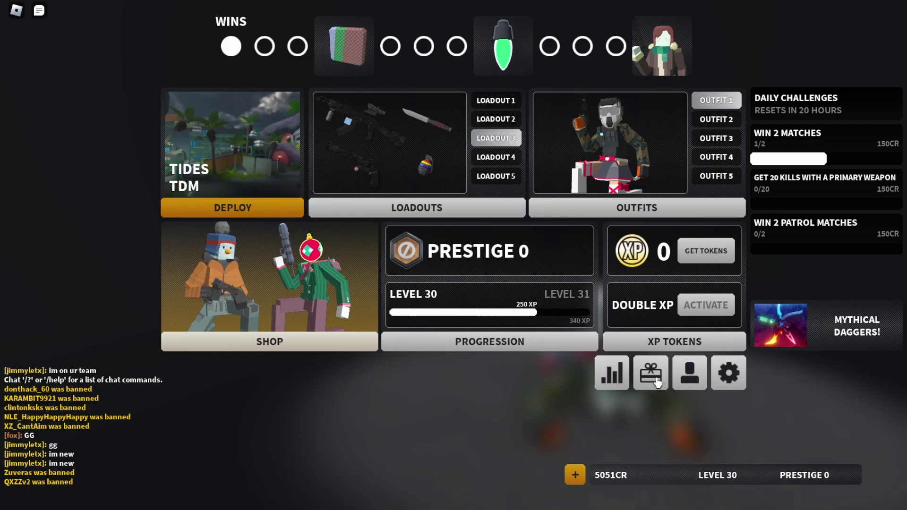
- From the gift icon's codes screen, submit greengun and uneko, both already redeemed
click(654, 380)
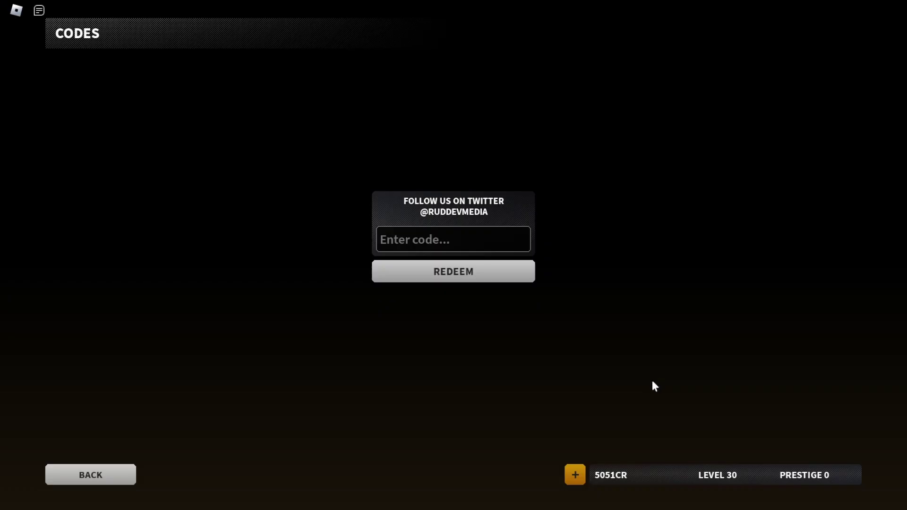
click(488, 245)
text(gr)
text(eengun)
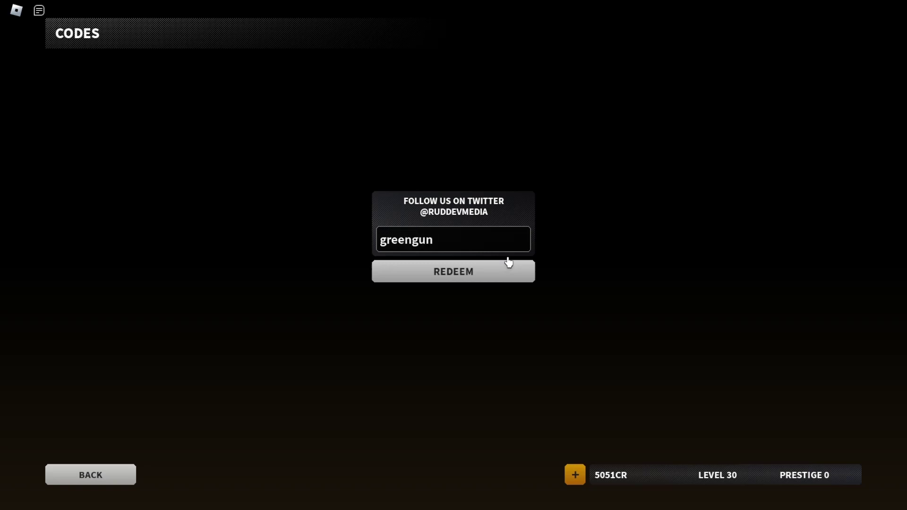
click(483, 275)
click(434, 240)
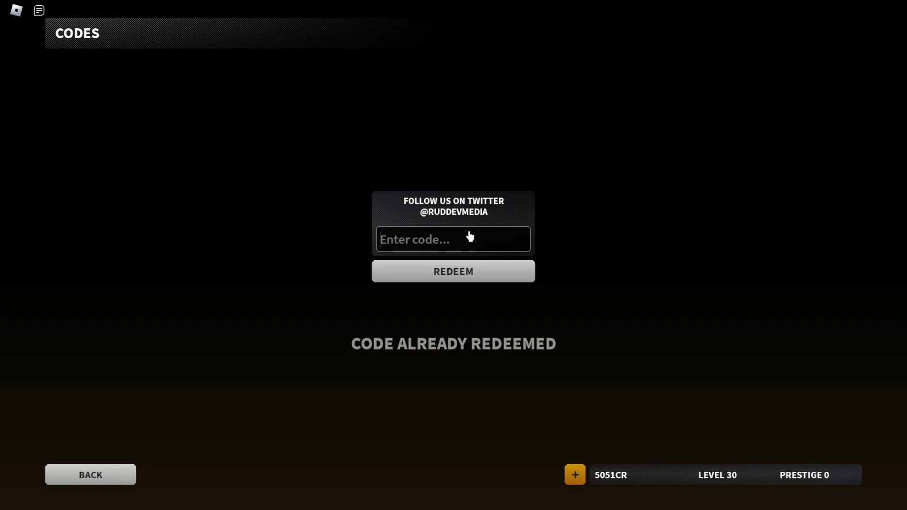
text(uneko)
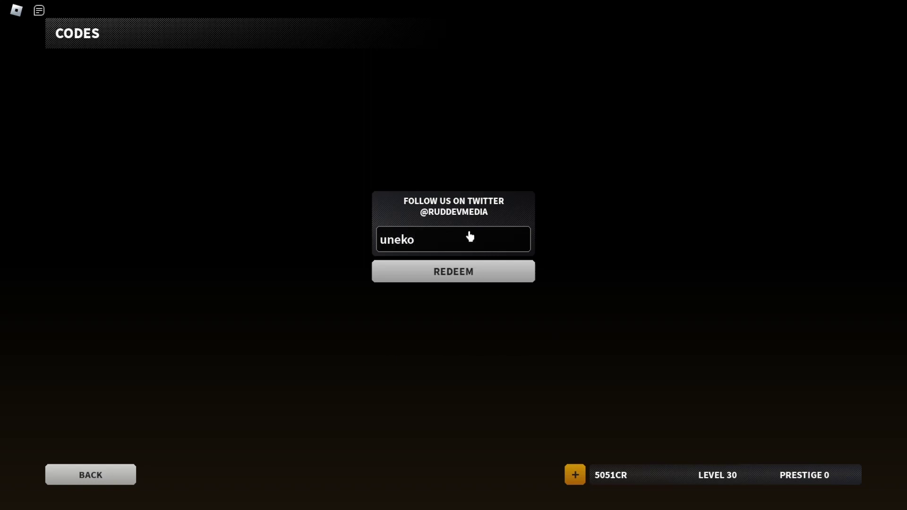
click(464, 271)
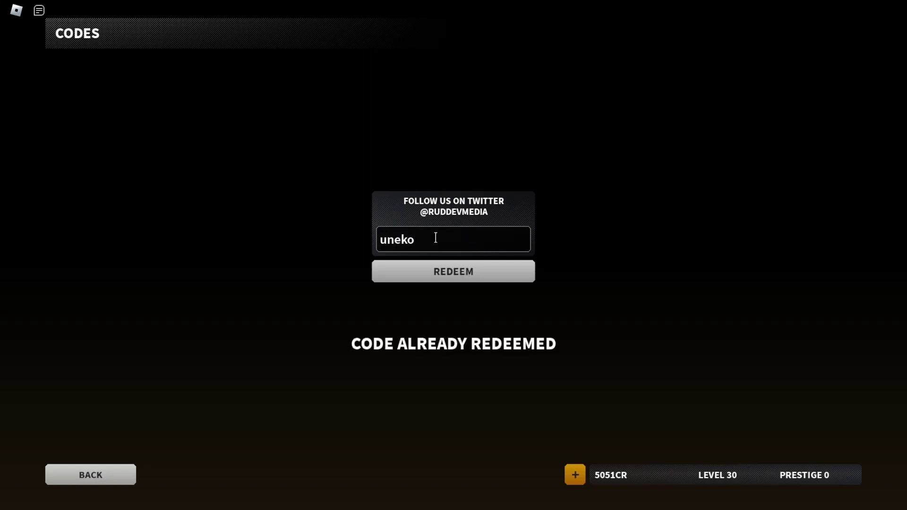
click(418, 240)
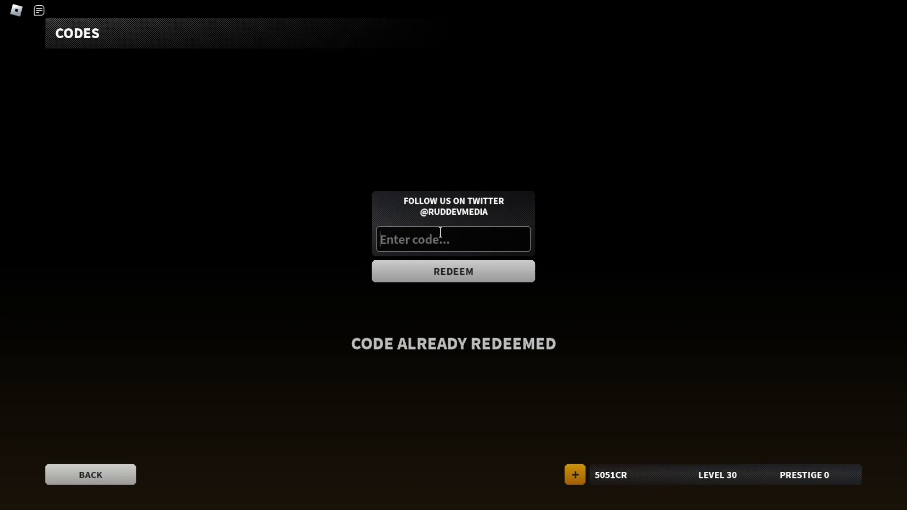
text(risen)
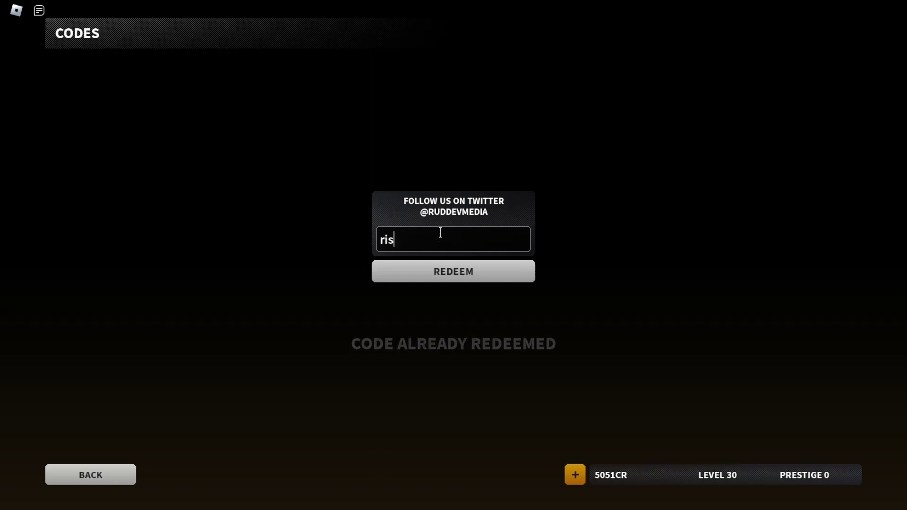
- Submit the codes risen and genetics, both reported as already redeemed
click(447, 275)
click(413, 241)
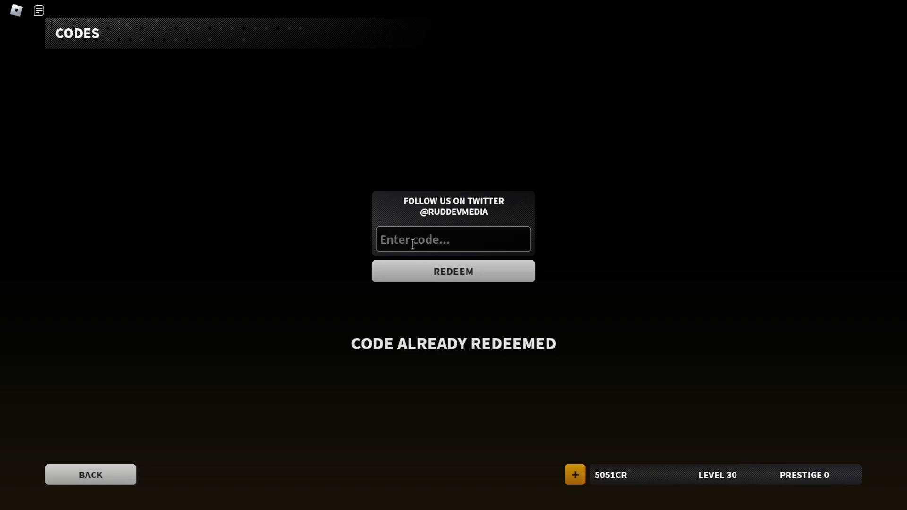
text(gen)
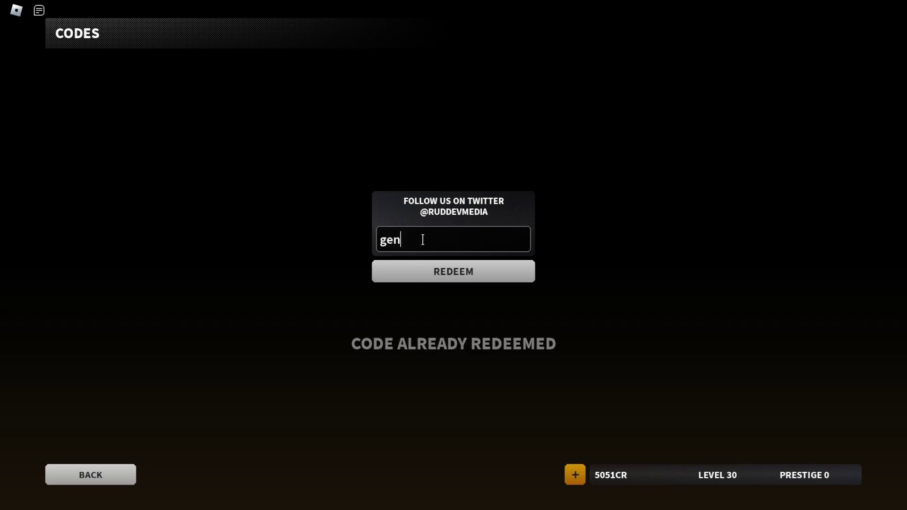
text(etics)
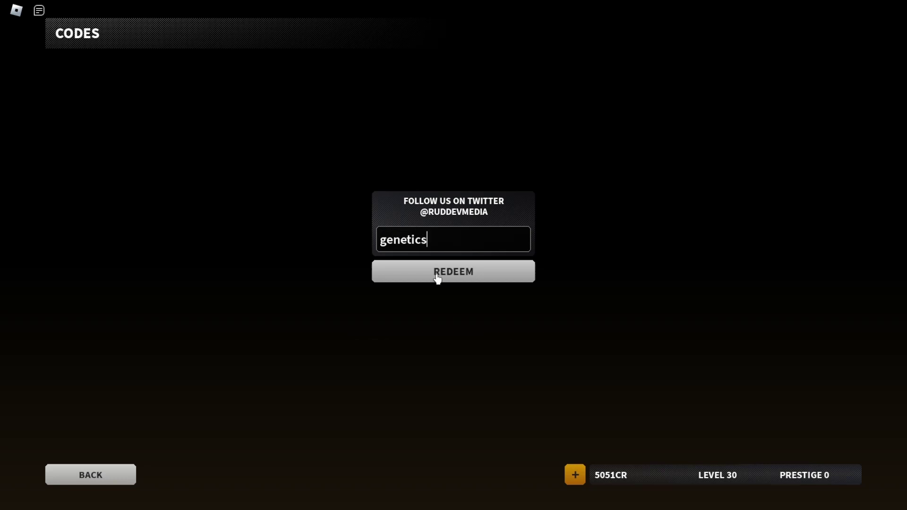
click(438, 274)
click(435, 245)
text(jklenk)
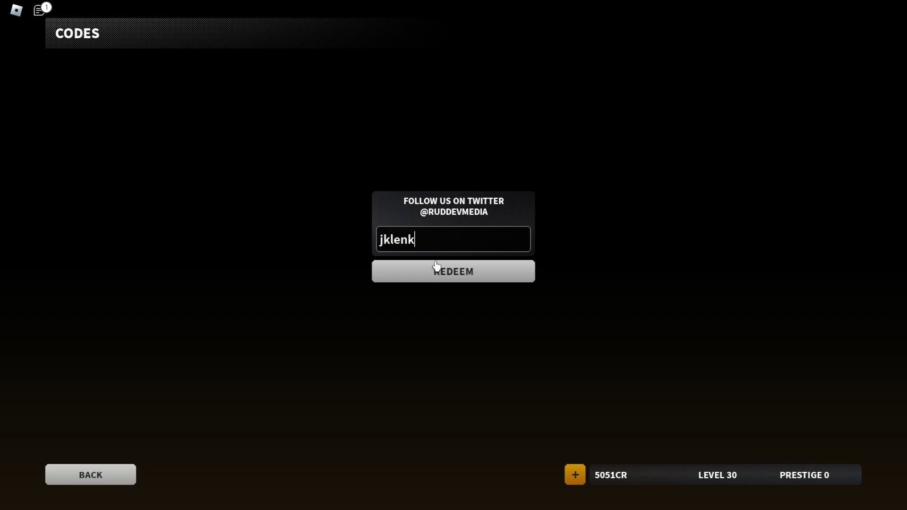
- Submit jklenk, kaching and doodledarko, each reported as already redeemed
click(436, 267)
click(434, 238)
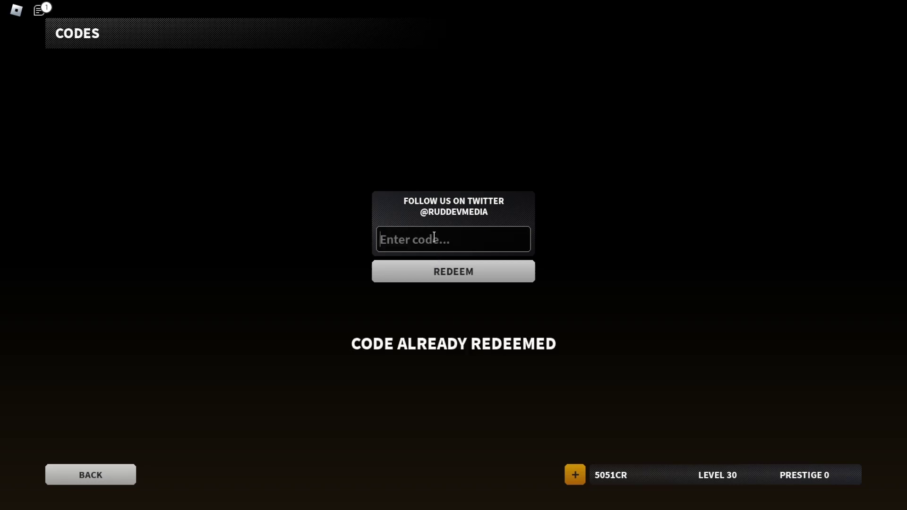
text(k)
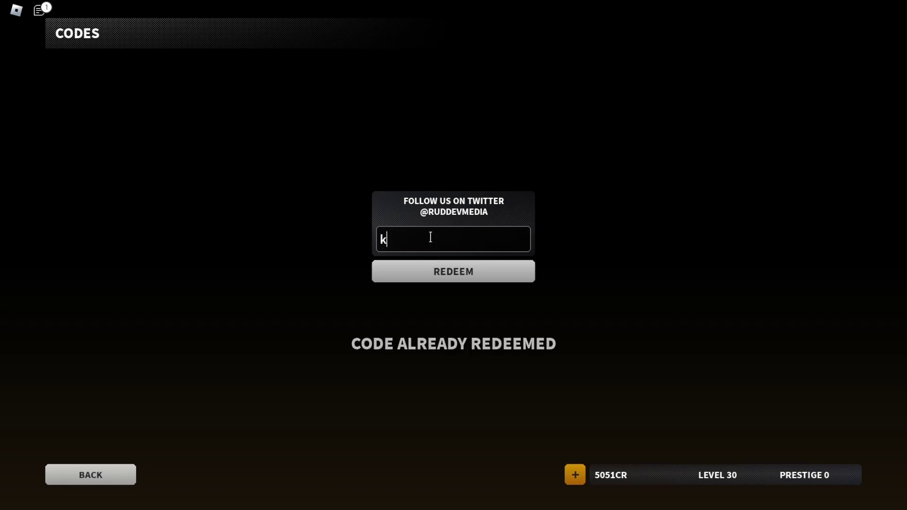
text(ach)
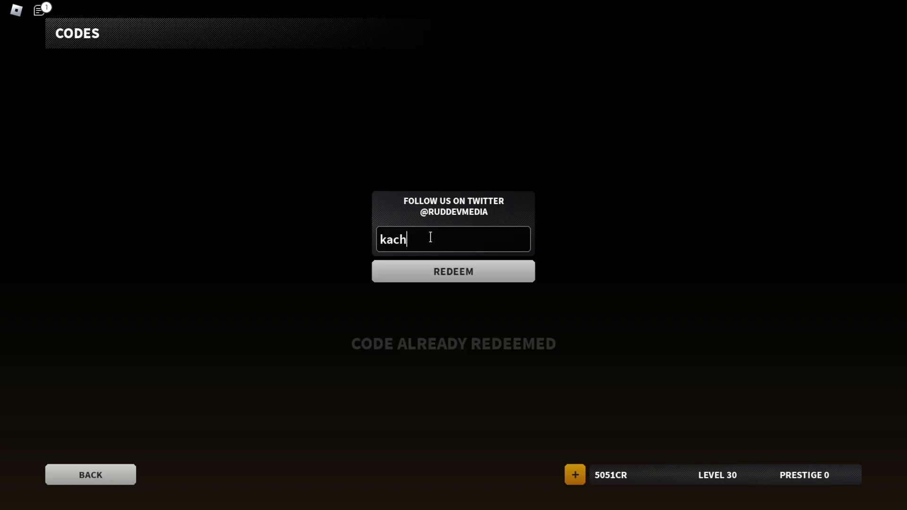
text(ing)
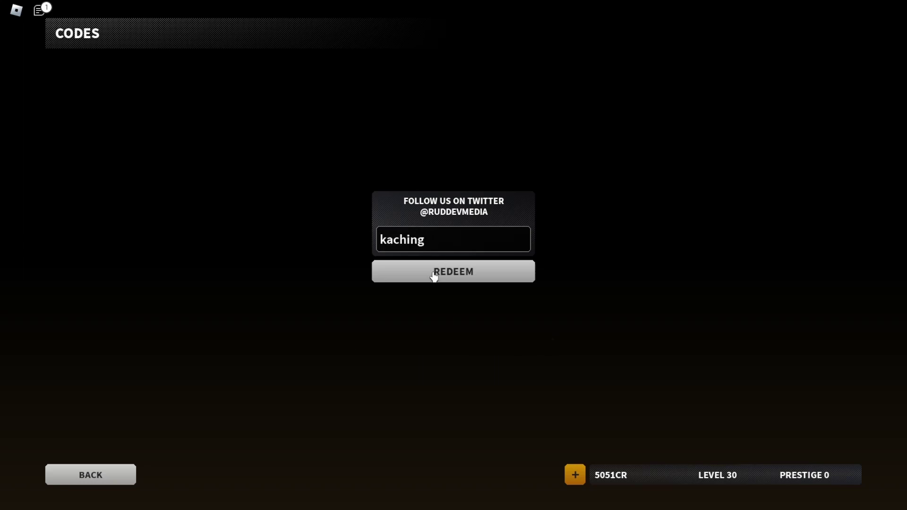
click(435, 276)
click(437, 241)
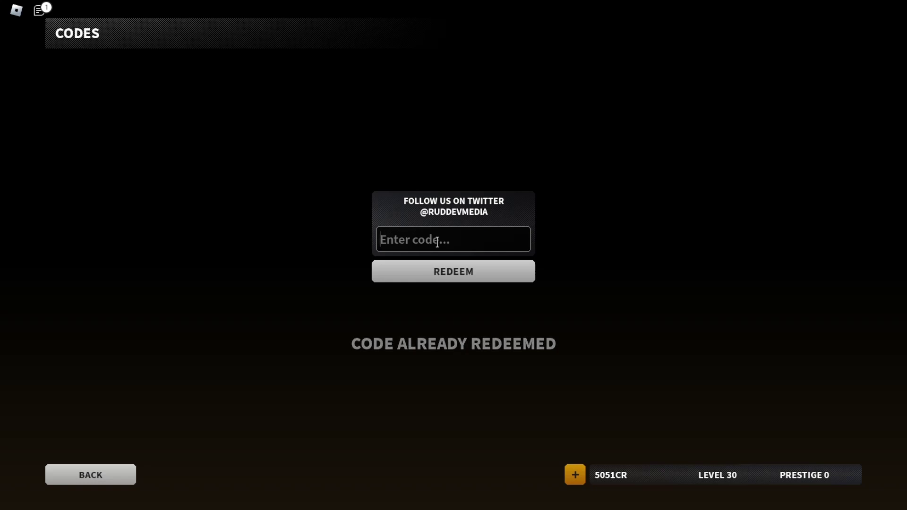
text(dood)
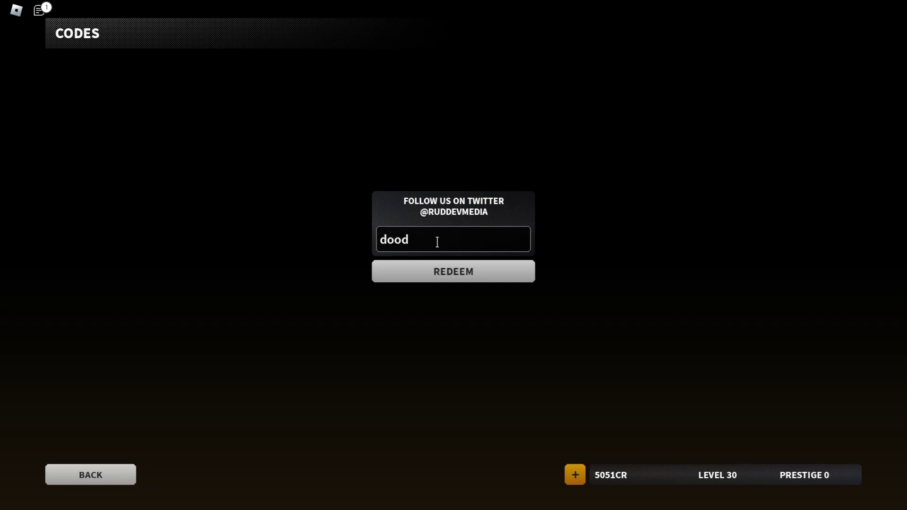
text(ledarko)
click(426, 273)
click(443, 245)
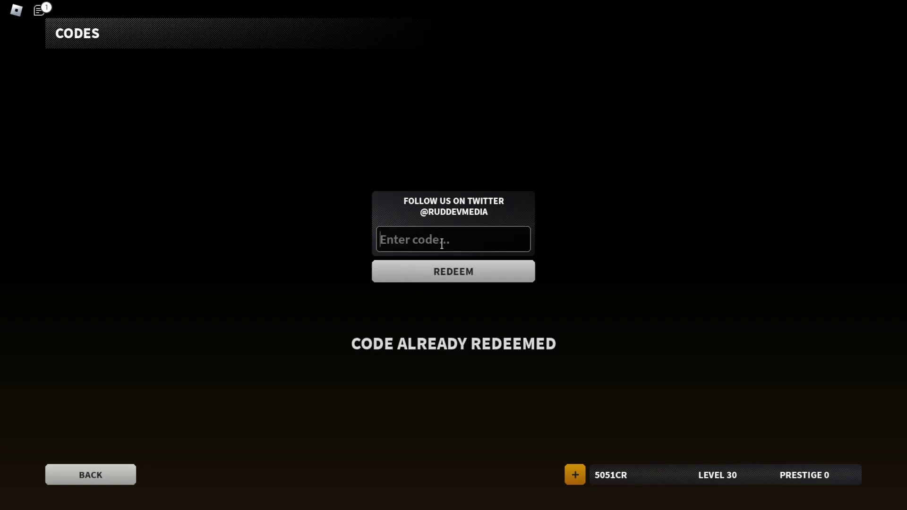
text(Huz))
- Correct the typo in Huz_Gaming and submit it for redemption
key(BackSpace)
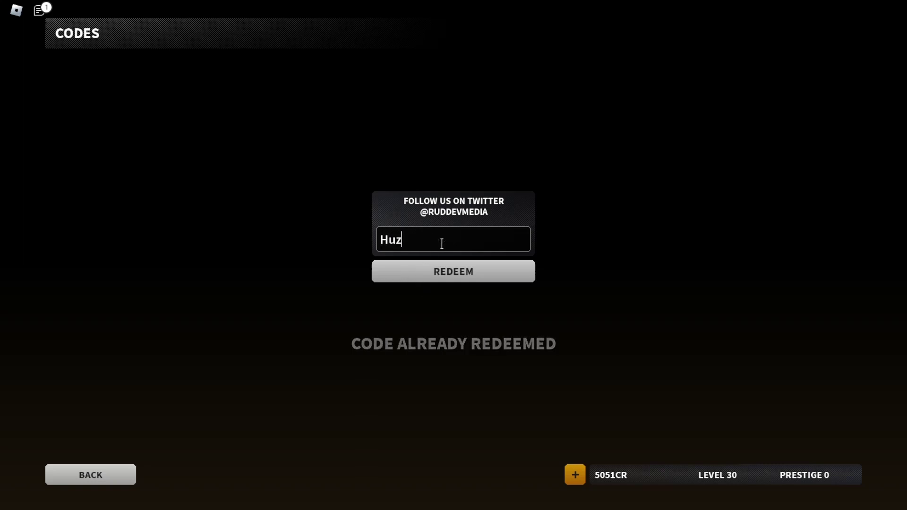
text(_Gaming)
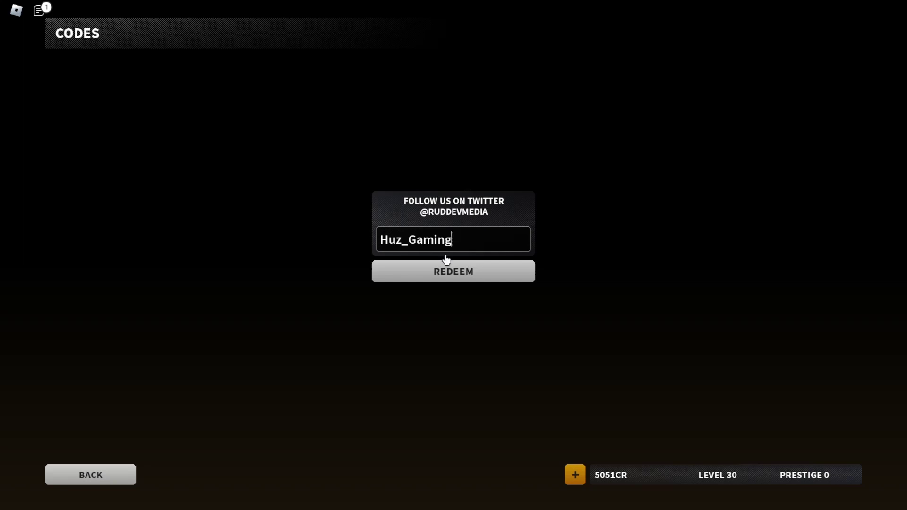
click(447, 272)
- Return from the codes screen to the main lobby menu
click(91, 475)
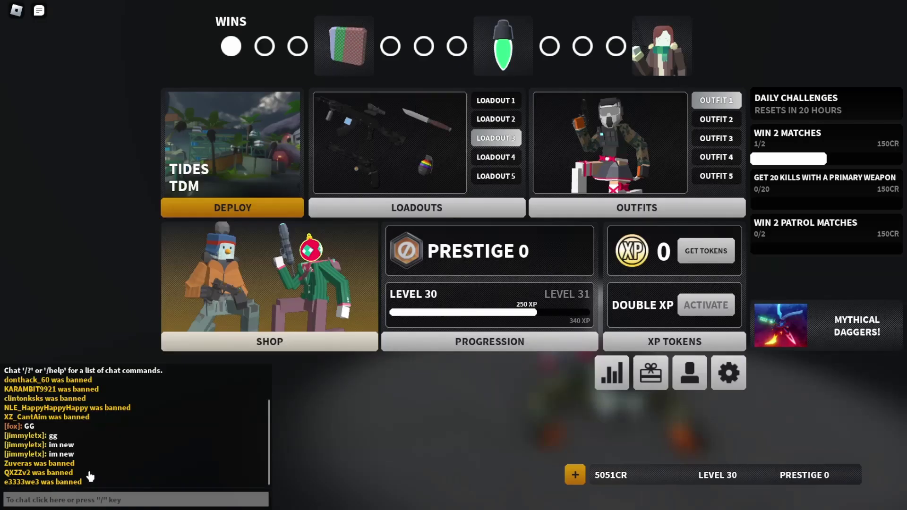